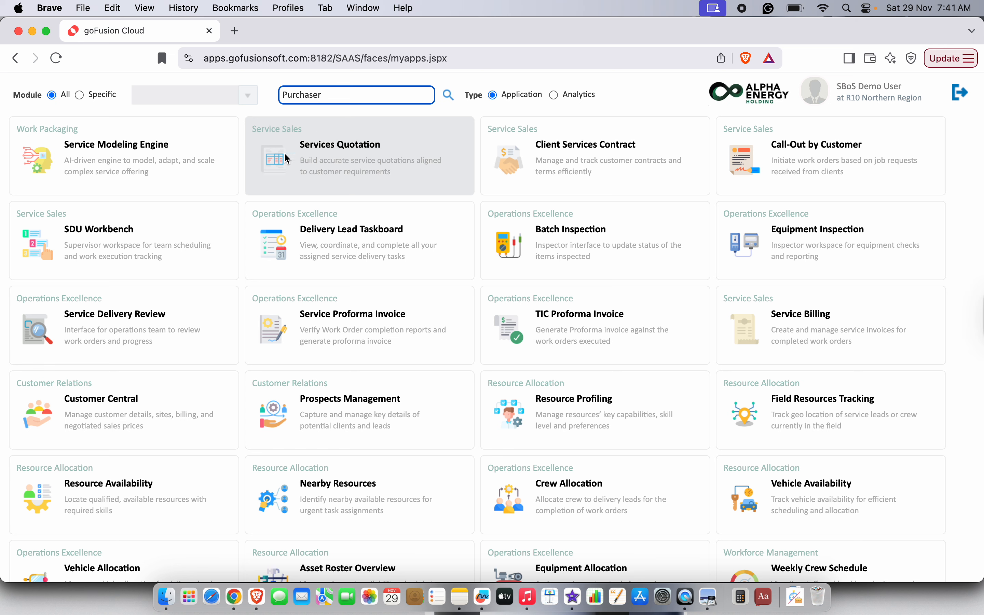
# - Search the app list for 'Purchase' to show the six Purchase-related apps
pyautogui.press('Return')
pyautogui.press('BackSpace')
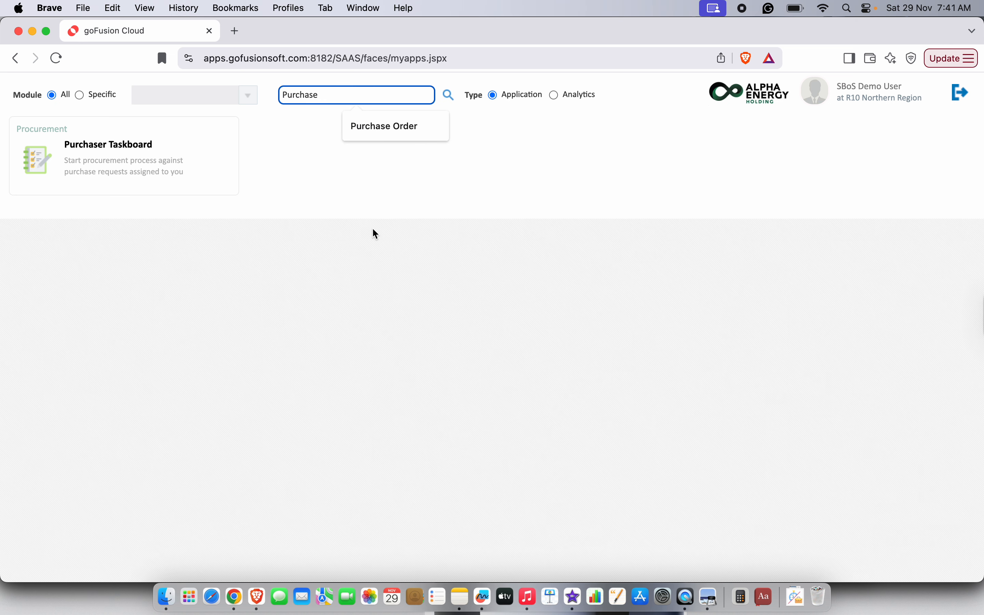
pyautogui.press('Return')
pyautogui.click(728, 272)
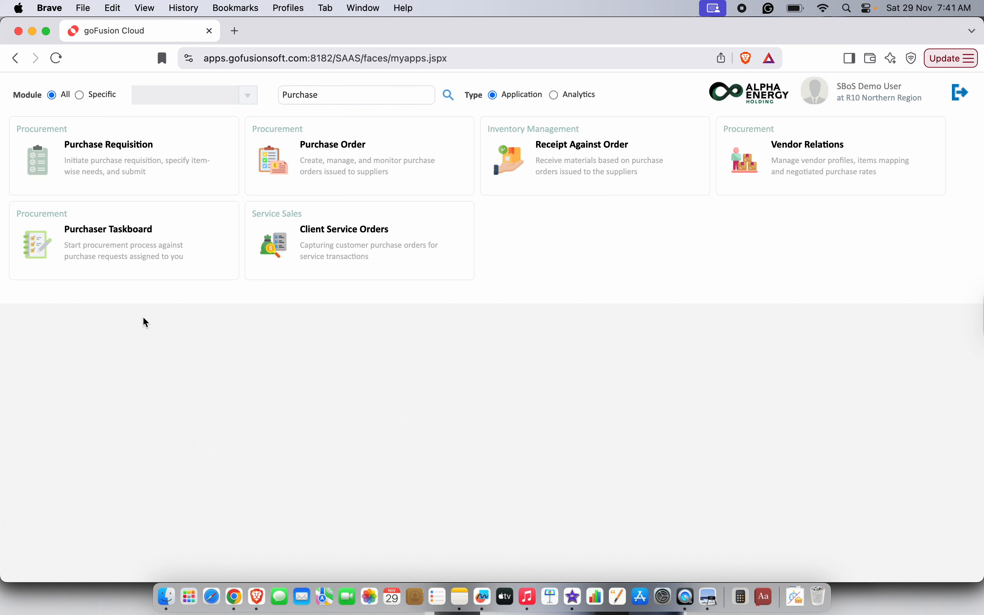
pyautogui.click(44, 173)
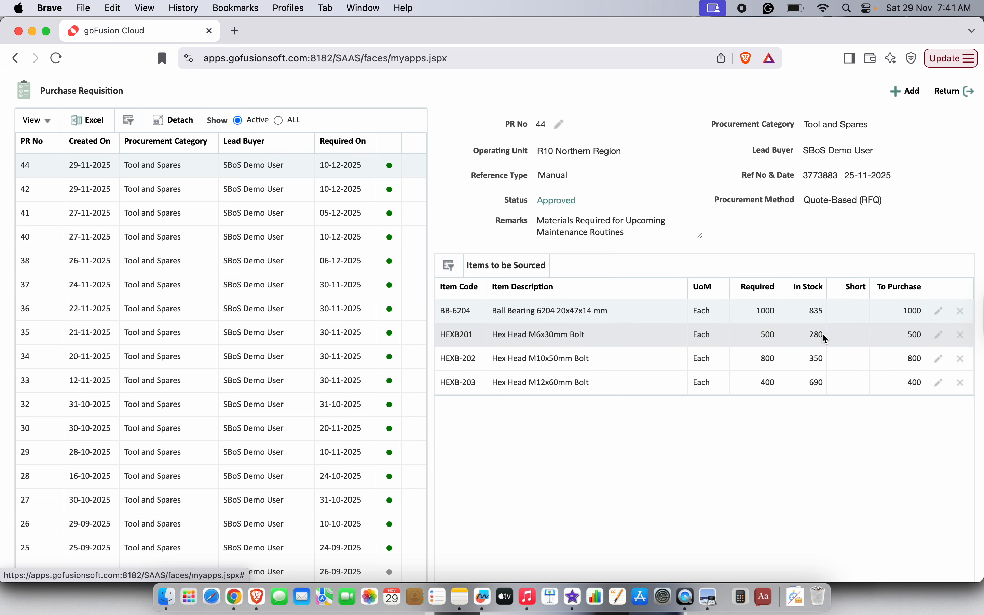
pyautogui.click(947, 94)
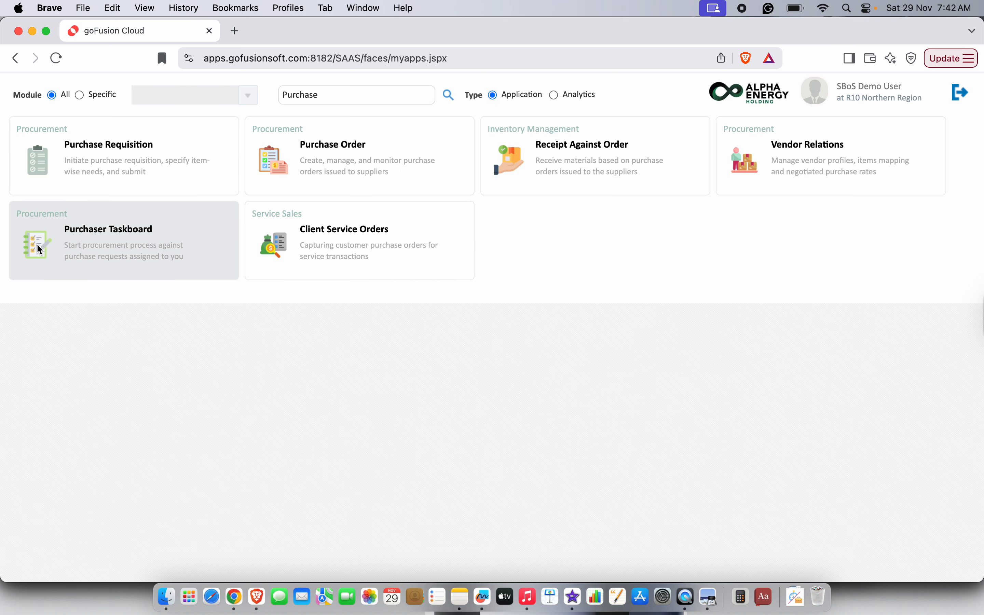
# - Open the Purchaser Taskboard and widen its Required By column
pyautogui.click(37, 245)
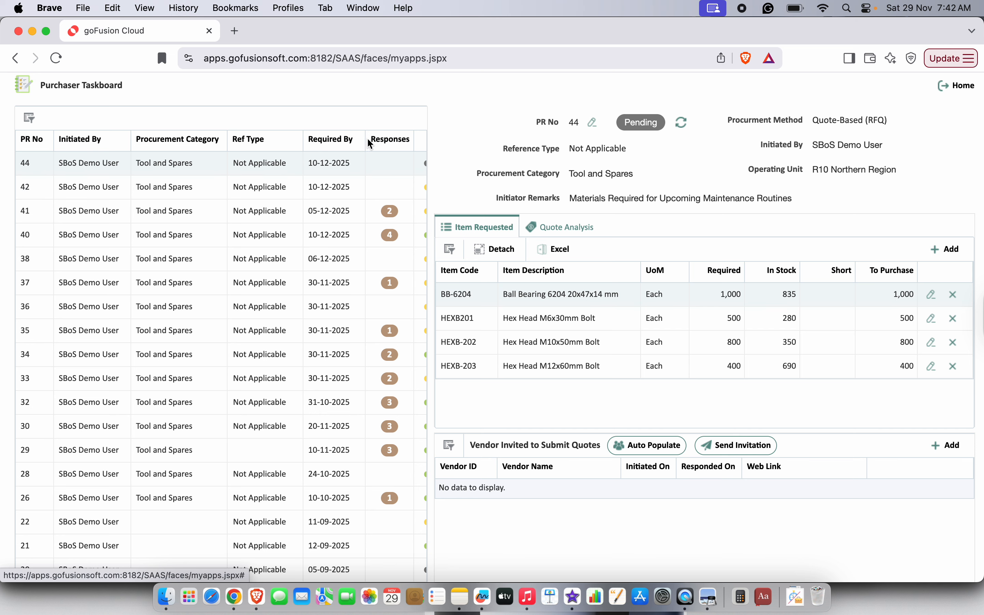
pyautogui.moveTo(366, 142); pyautogui.dragTo(357, 144)
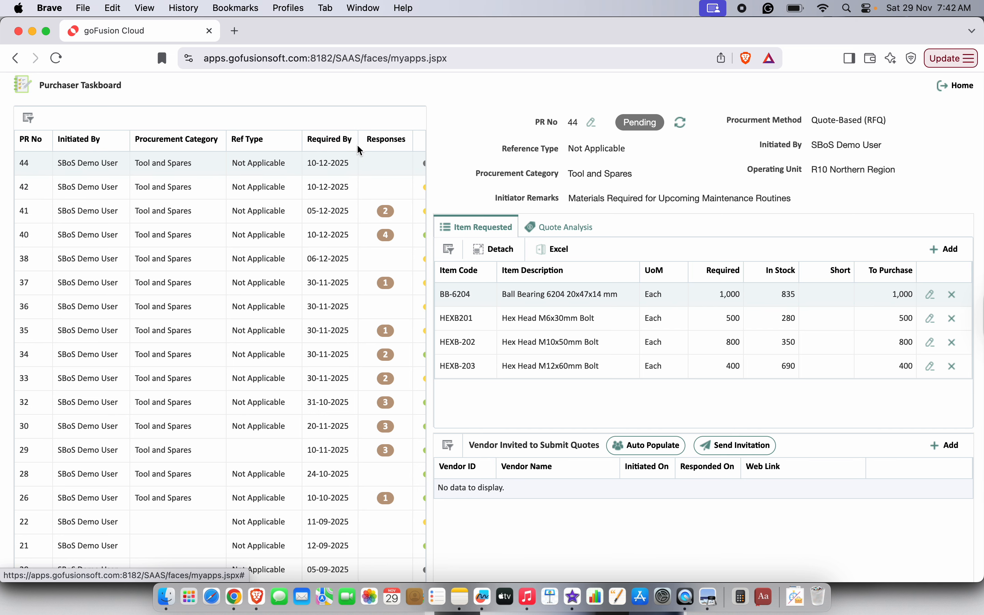
pyautogui.hscroll(2, 415, 178)
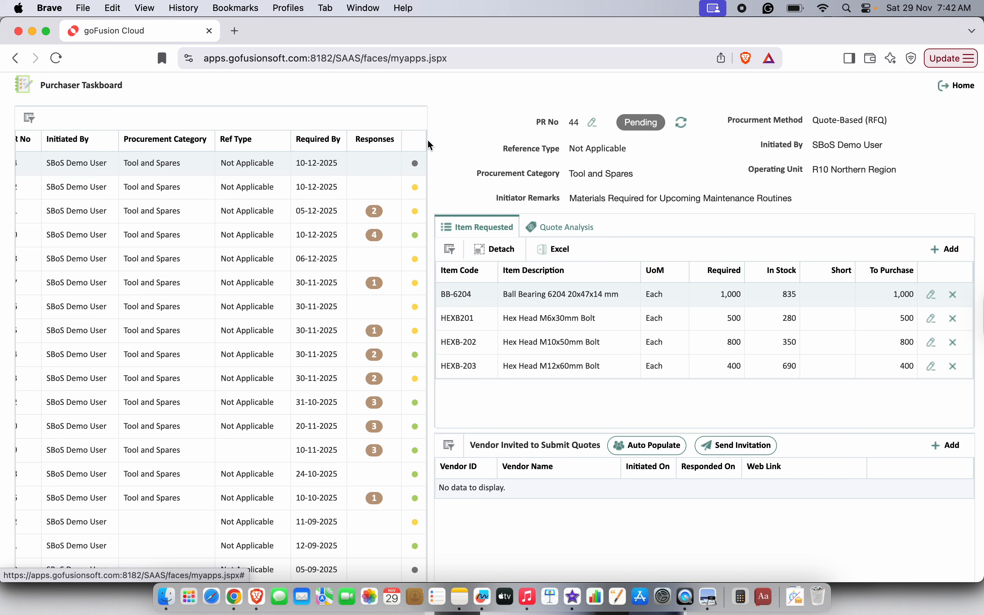
pyautogui.hscroll(-2, 311, 251)
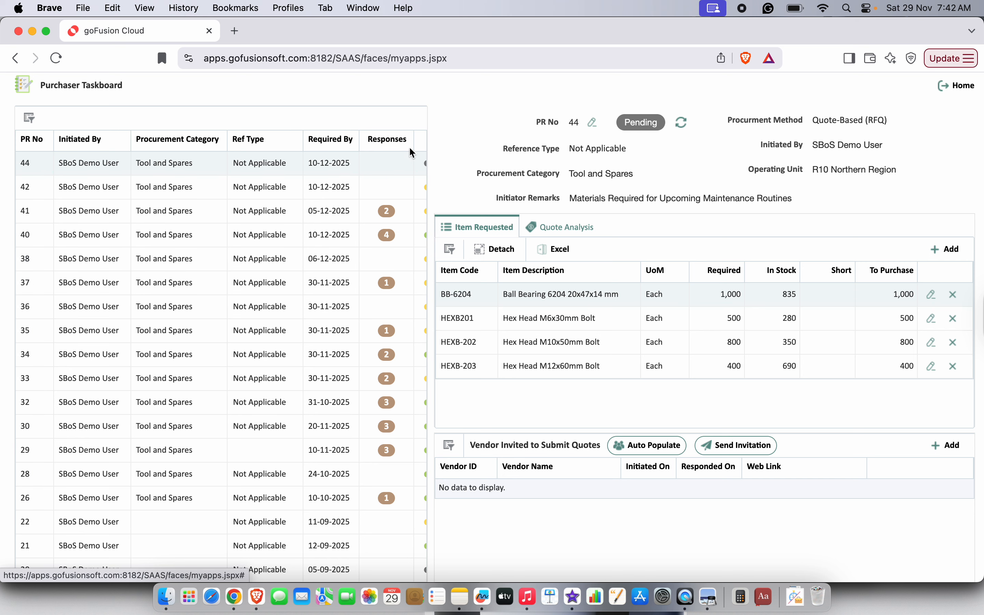
# - Narrow the Responses column and tidy the PR list column widths
pyautogui.moveTo(415, 143); pyautogui.dragTo(406, 137)
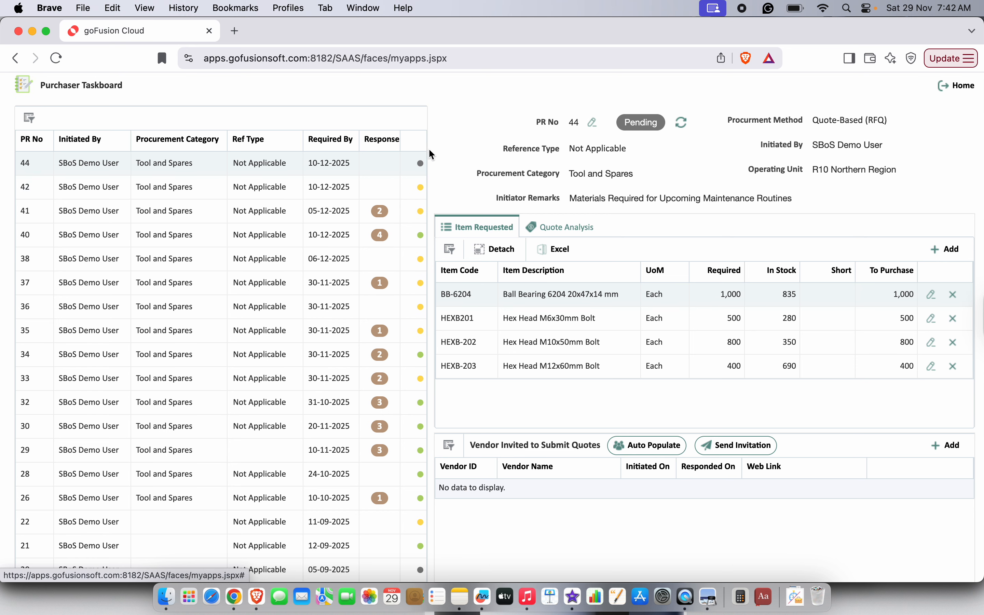
pyautogui.click(427, 139)
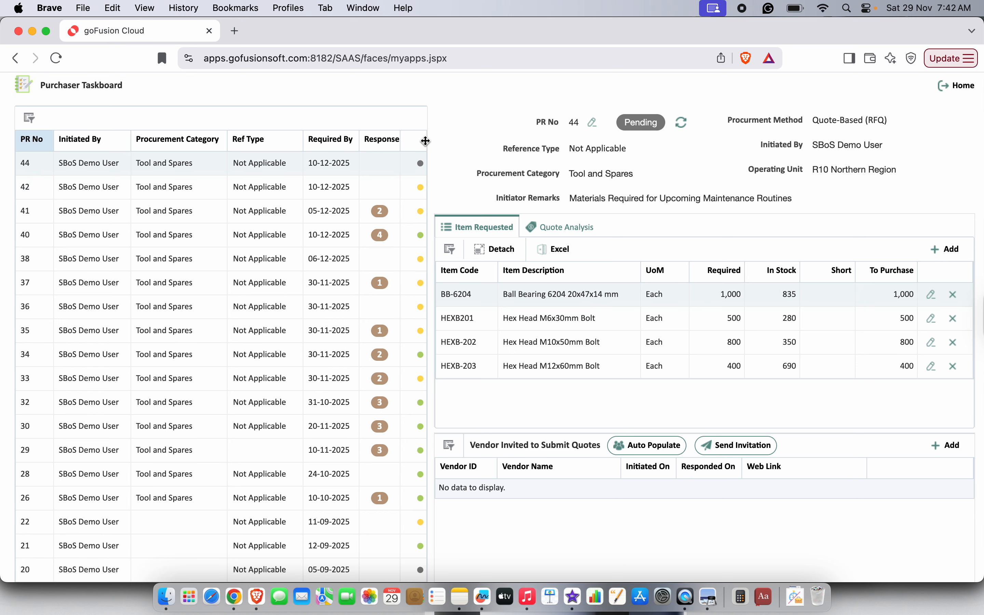
pyautogui.hscroll(2, 390, 203)
pyautogui.scroll(-1, 390, 203)
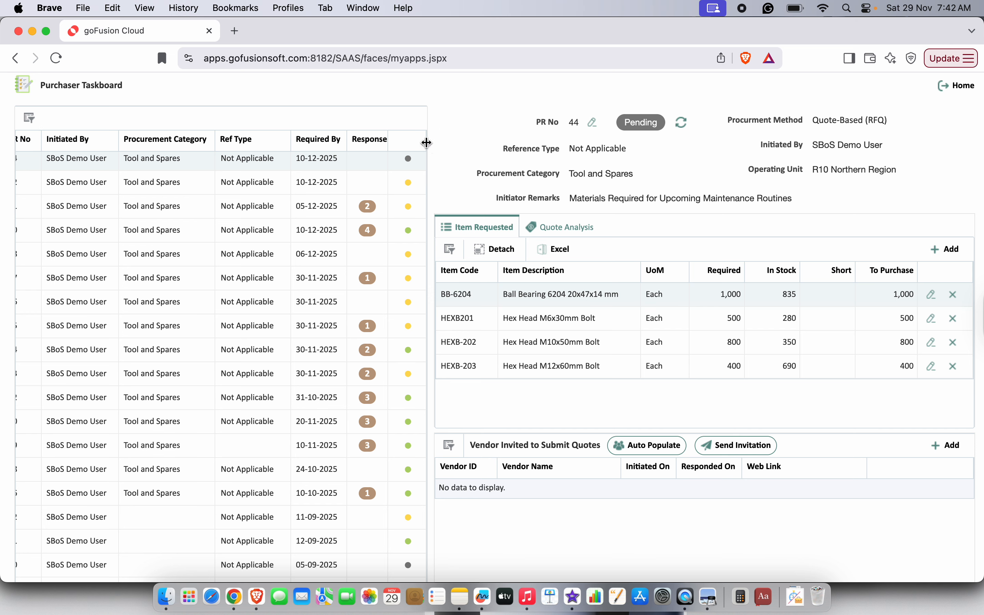
pyautogui.moveTo(425, 144); pyautogui.dragTo(419, 145)
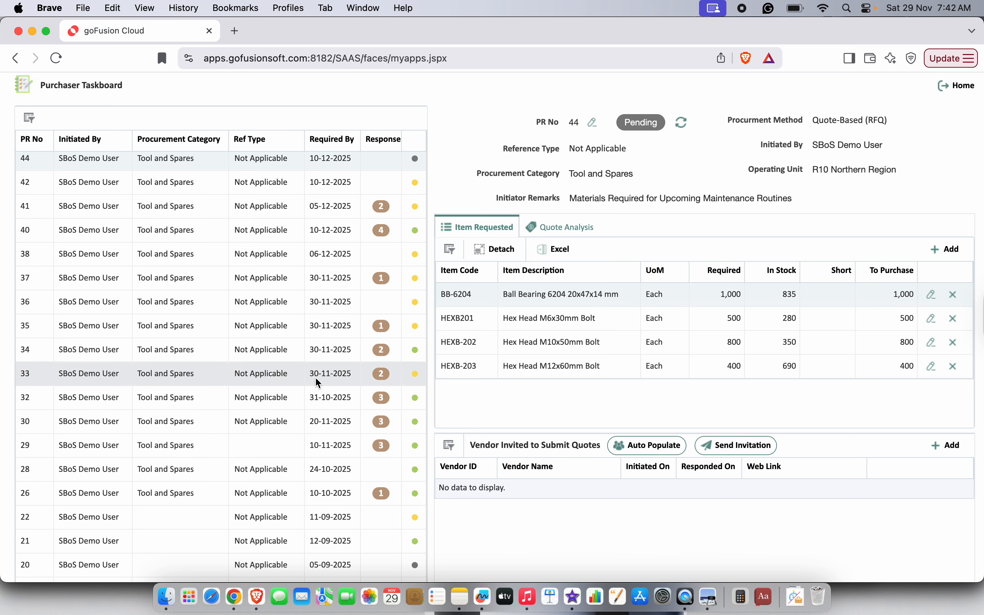
pyautogui.scroll(1, 316, 378)
pyautogui.click(470, 107)
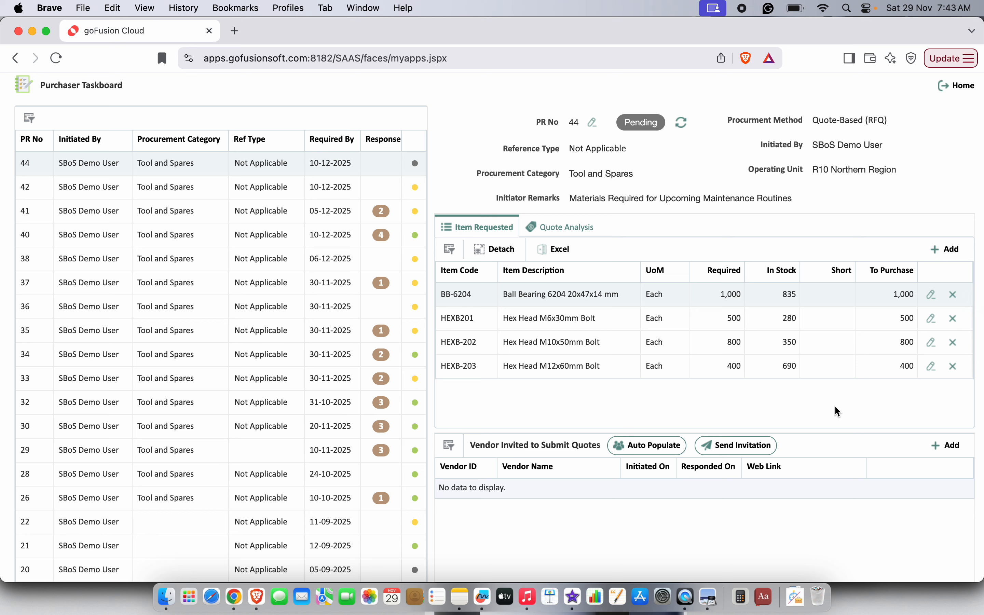
# - Review PR 44's Quote-Based (RFQ) procurement method and procurement category
pyautogui.moveTo(814, 121); pyautogui.dragTo(891, 124)
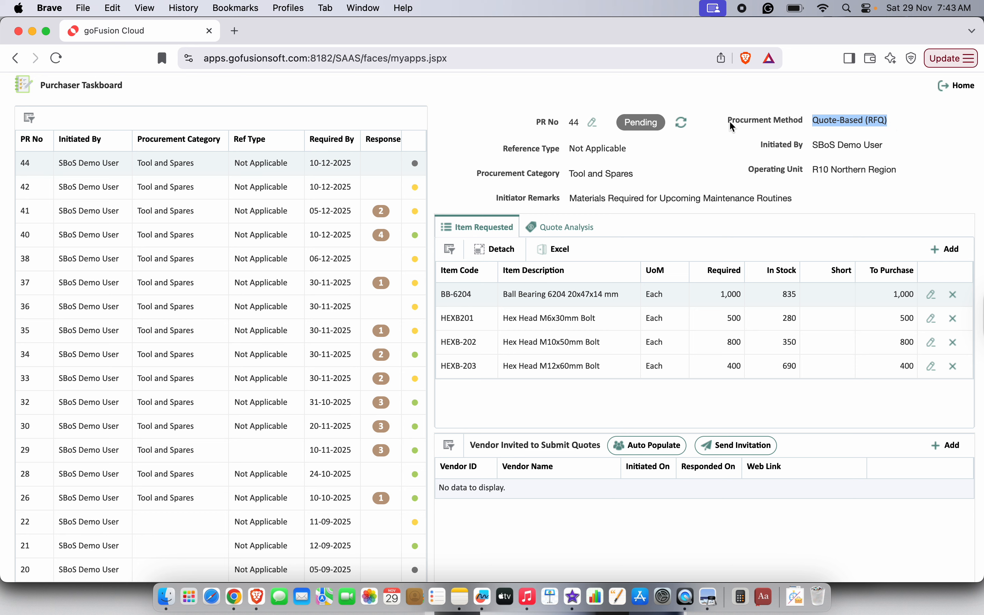
pyautogui.moveTo(730, 123); pyautogui.dragTo(804, 124)
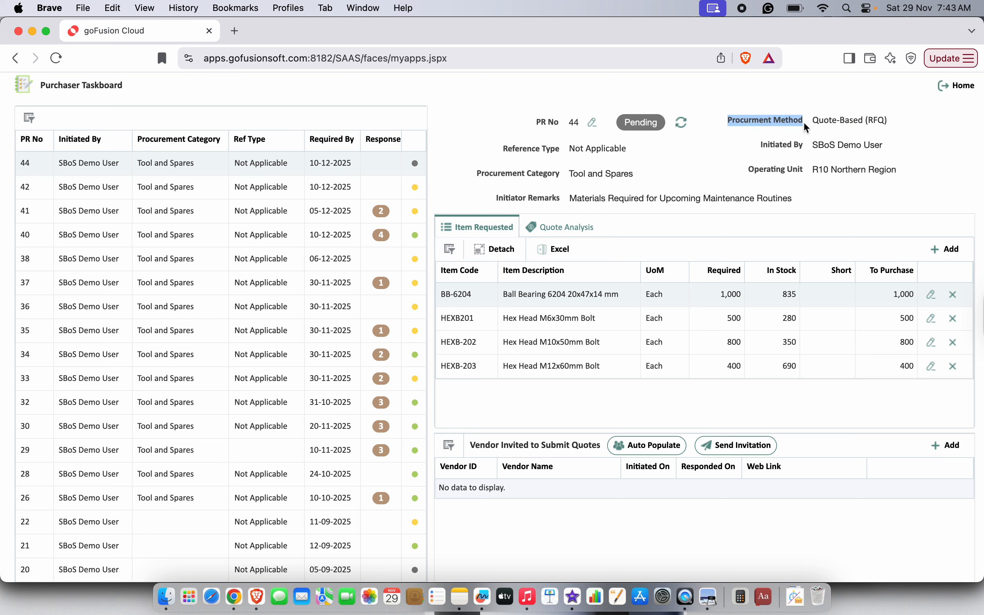
pyautogui.click(909, 144)
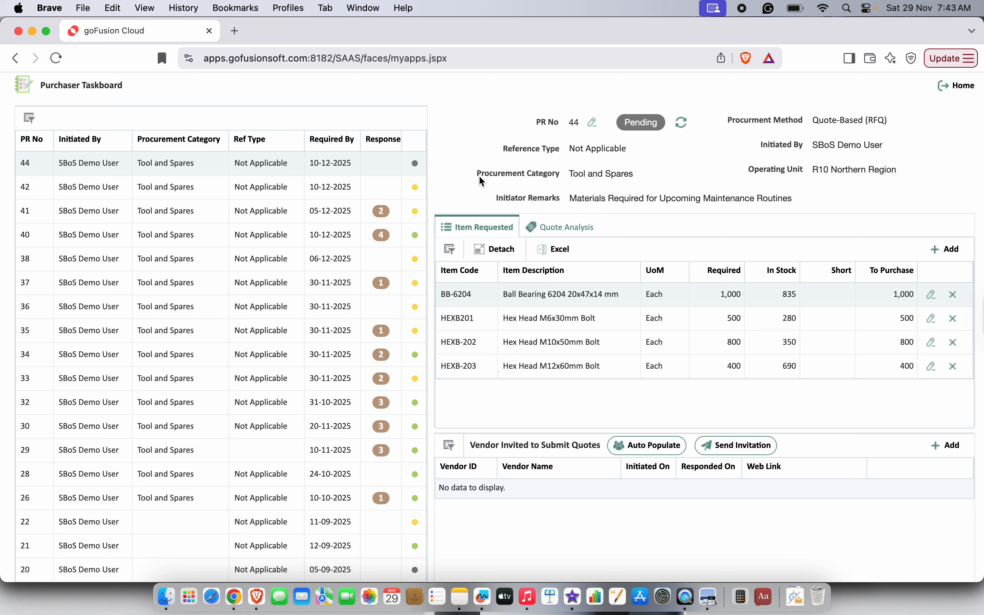
pyautogui.moveTo(478, 173); pyautogui.dragTo(634, 179)
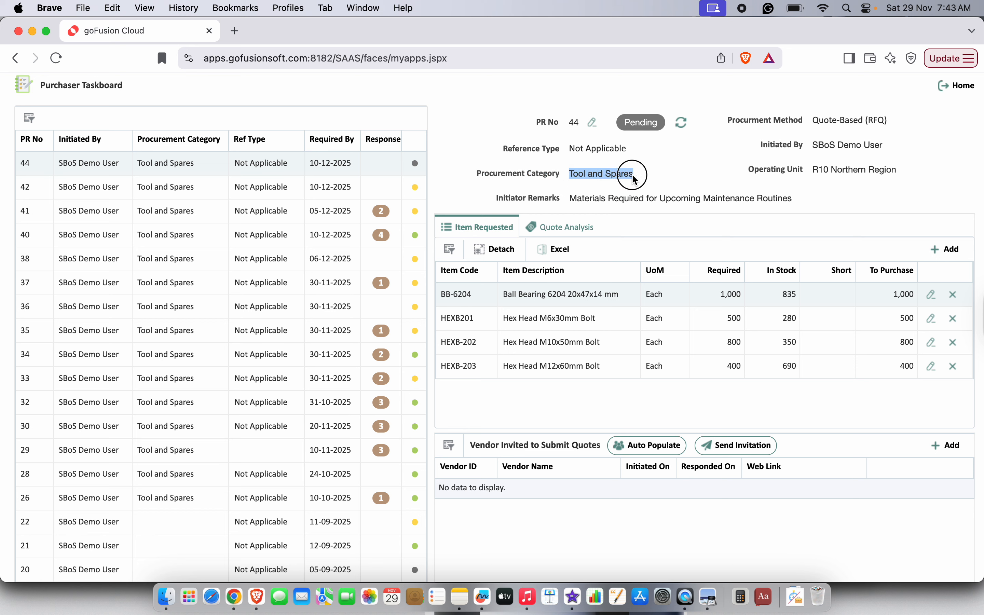
pyautogui.click(692, 175)
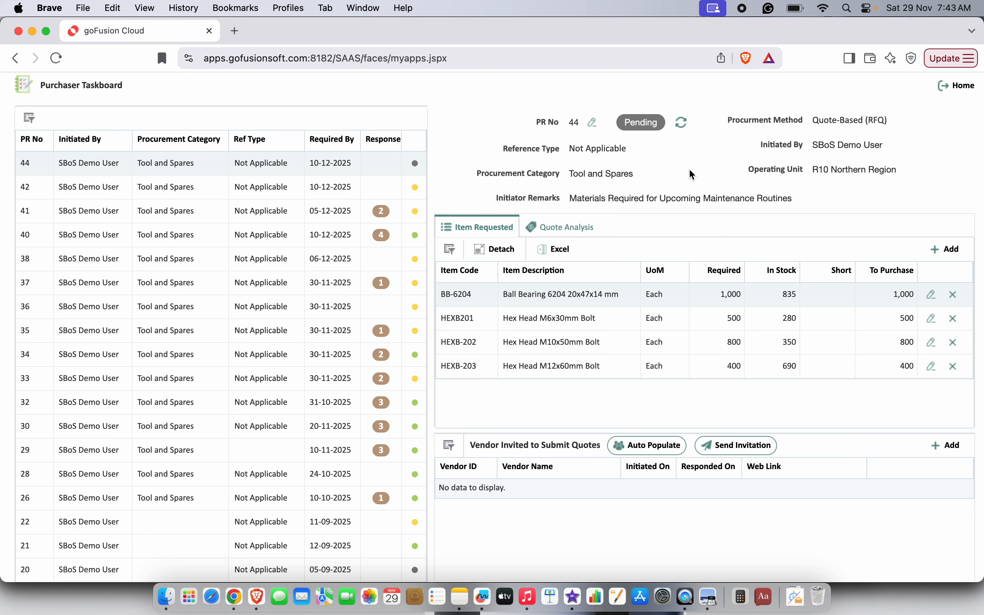
# - Auto-populate PR 44's vendors: Abdul Nasser Company, Precise Fabricators, Vacmet Arabia and Turaco UAE
pyautogui.click(642, 449)
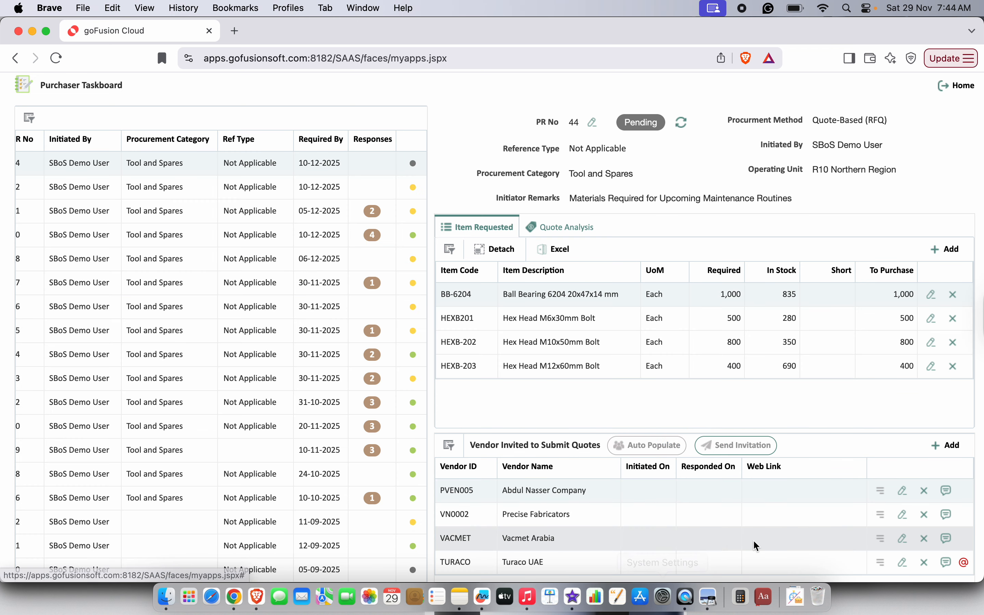
pyautogui.scroll(-2, 806, 427)
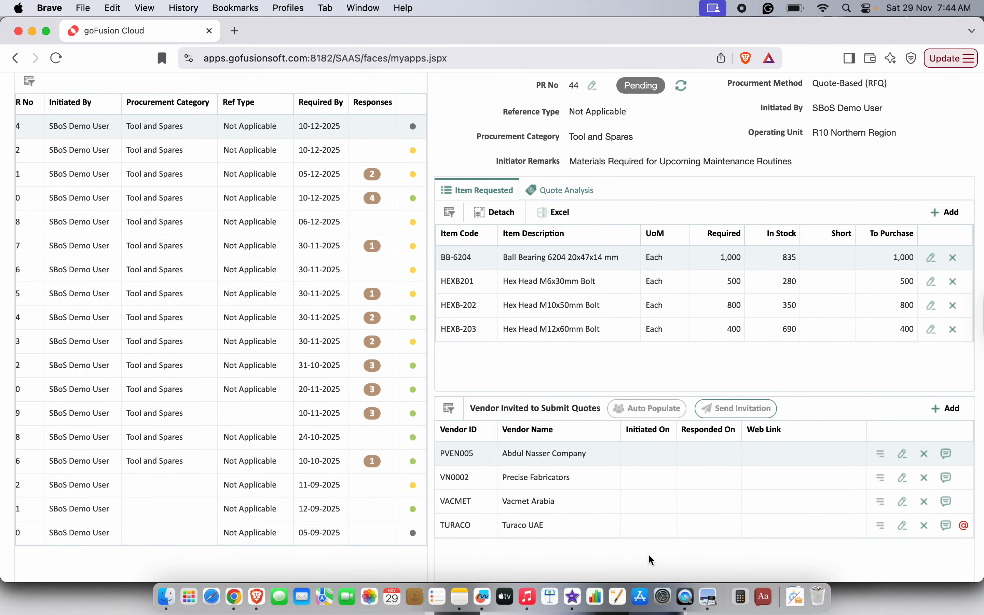
pyautogui.scroll(1, 648, 554)
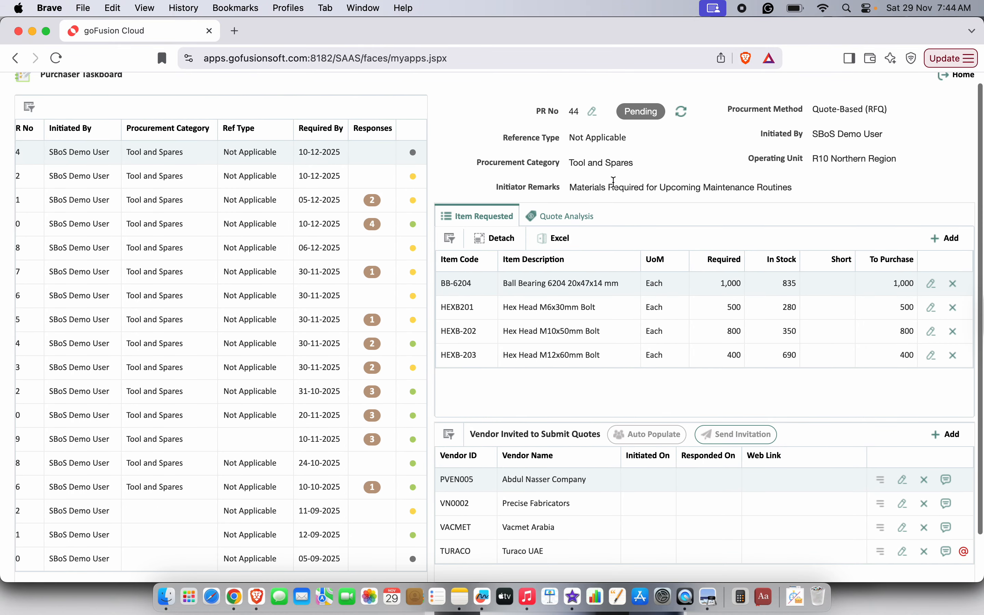
pyautogui.moveTo(569, 162); pyautogui.dragTo(637, 167)
pyautogui.click(689, 150)
pyautogui.scroll(-2, 690, 150)
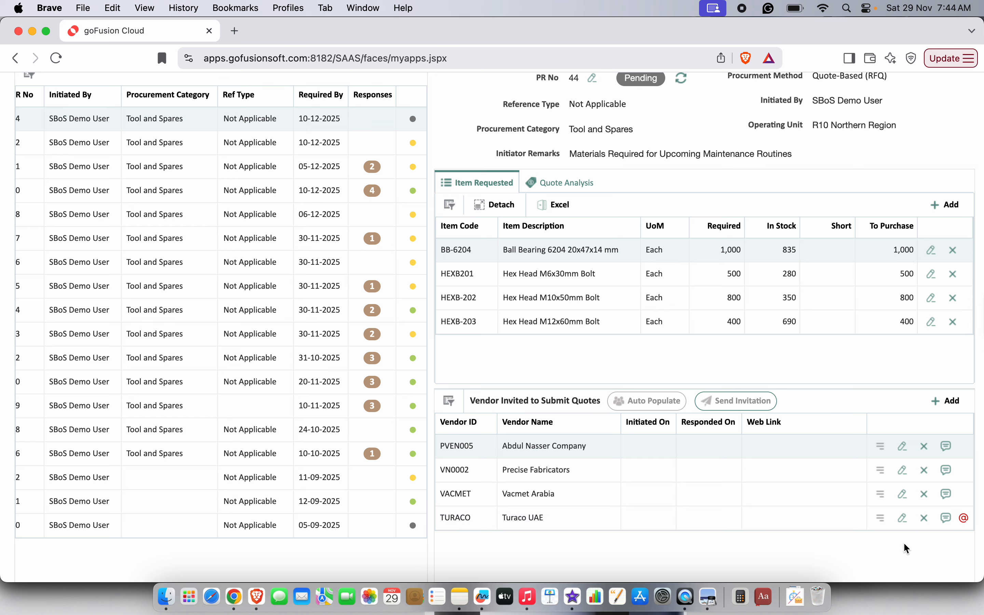
pyautogui.scroll(1, 942, 555)
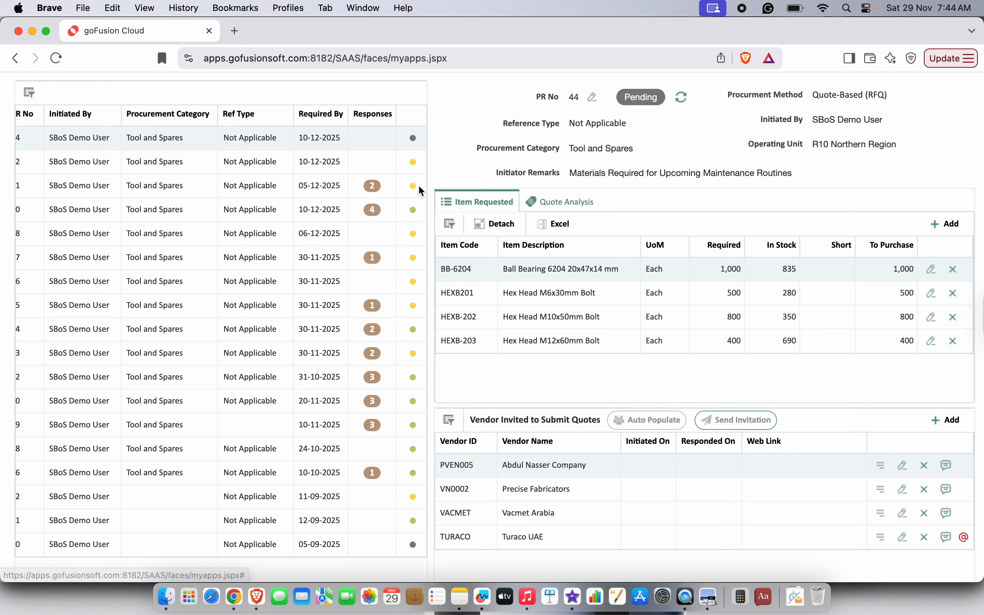
# - Open the Gmail inbox in a new tab, then return to goFusion Cloud
pyautogui.click(235, 30)
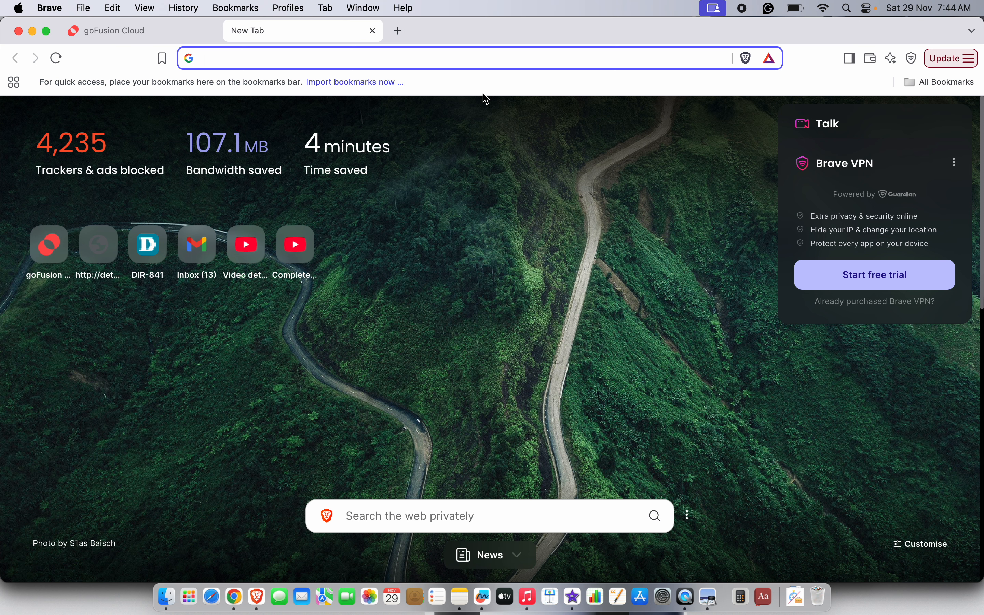
pyautogui.write('gmail')
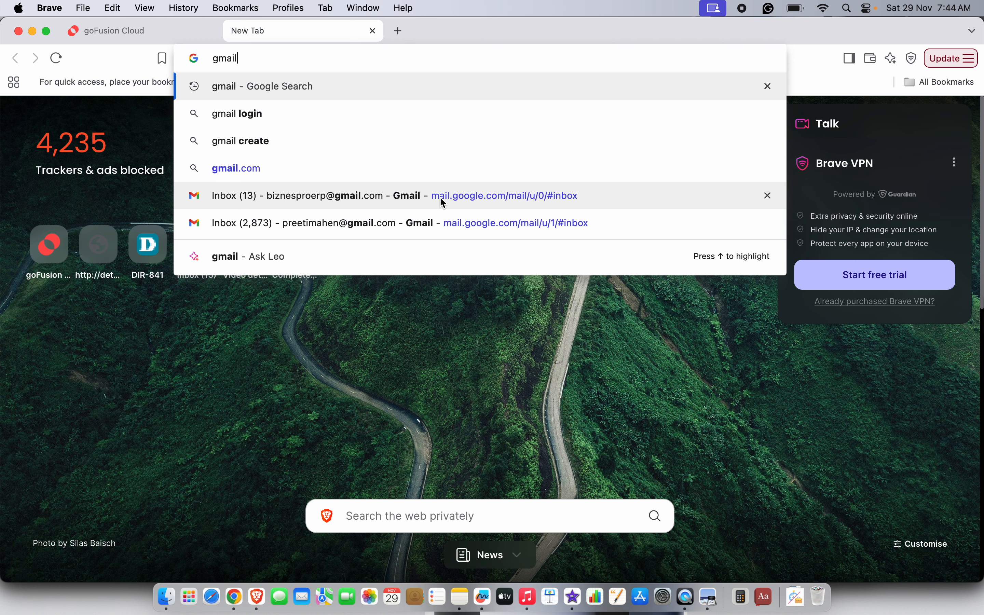
pyautogui.click(443, 201)
pyautogui.click(153, 32)
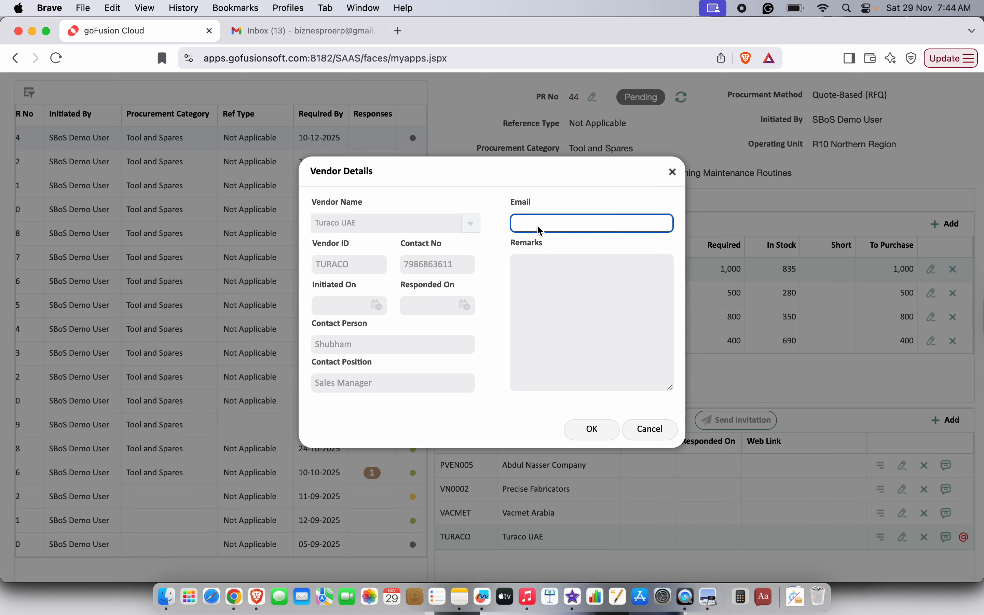
# - Enter Turaco UAE's contact e-mail address in Vendor Details and close the dialog
pyautogui.click(587, 435)
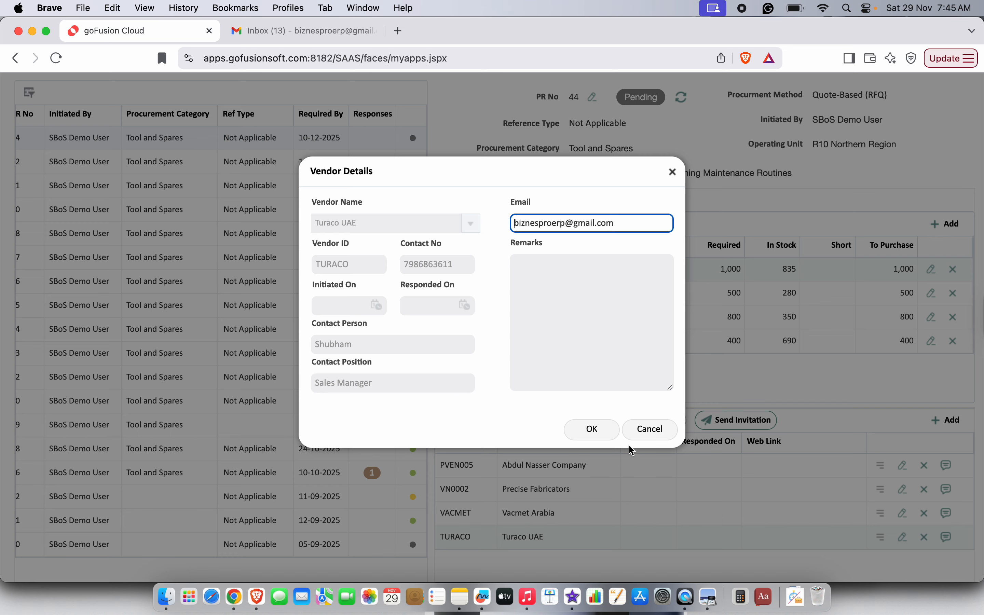
pyautogui.click(646, 432)
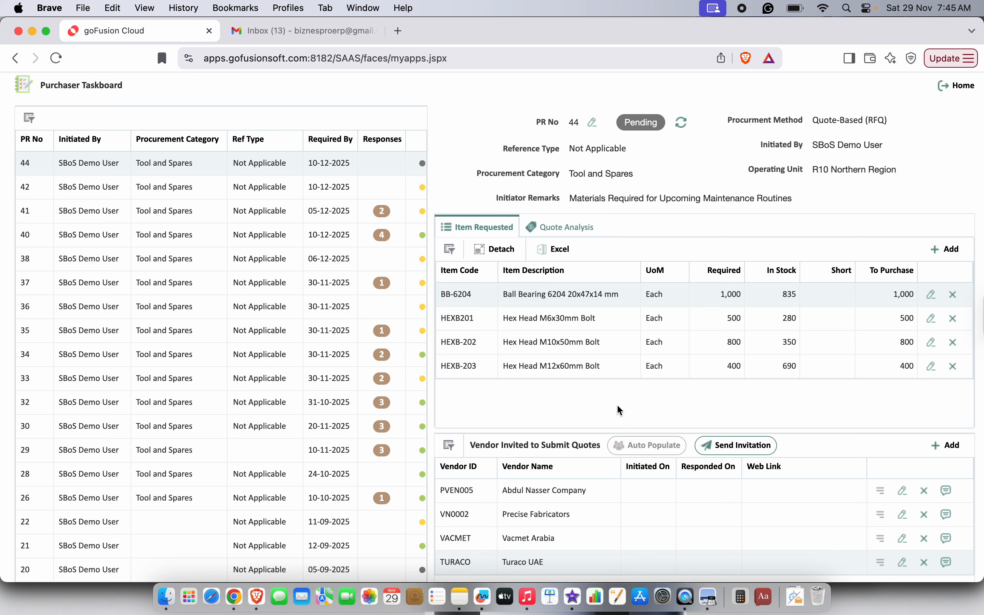
# - Send the quotation invitations, dated 29-11-2025 with web links, to all four vendors
pyautogui.click(740, 447)
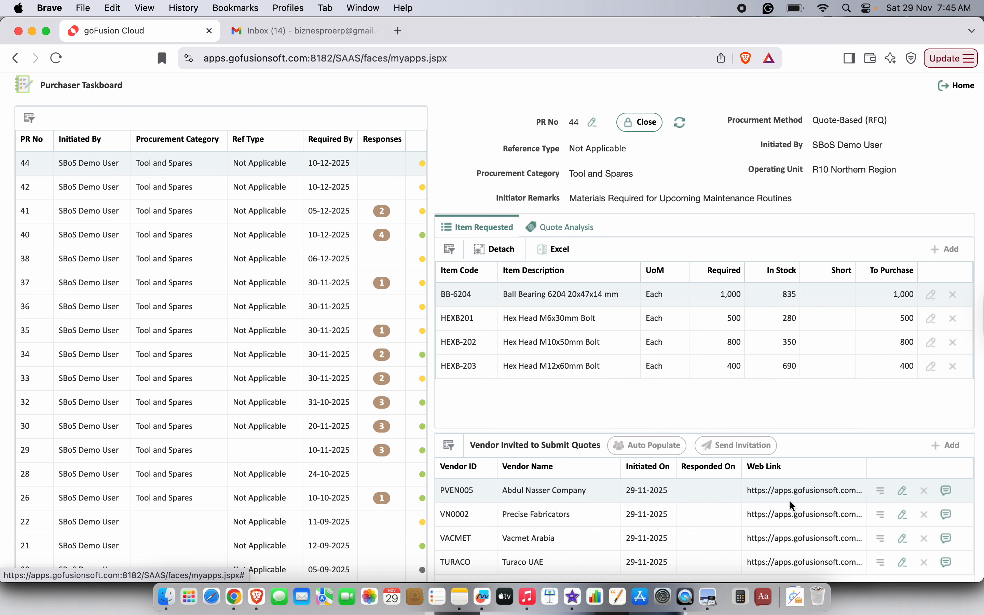
pyautogui.scroll(-3, 769, 536)
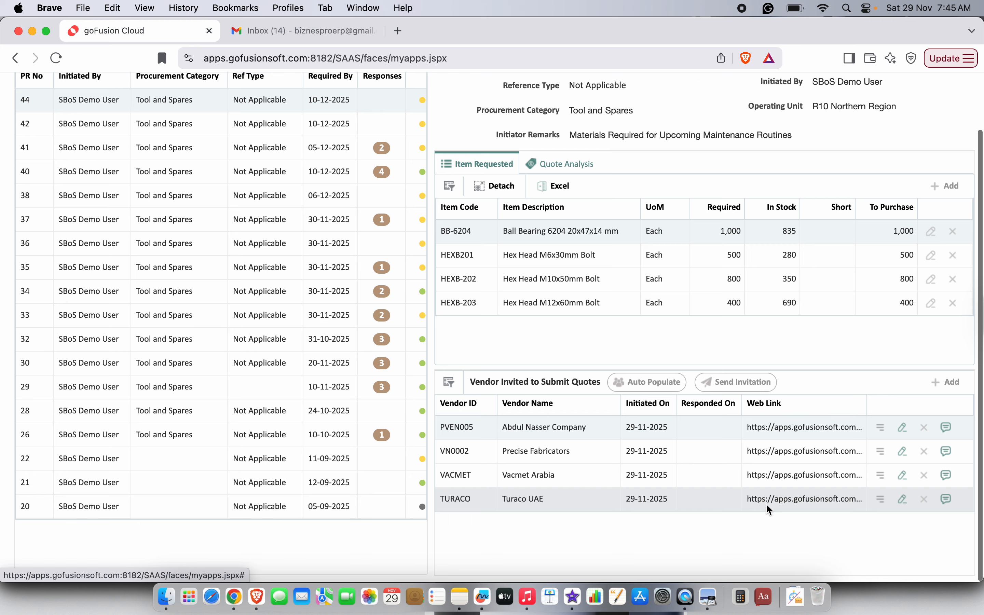
pyautogui.scroll(3, 759, 508)
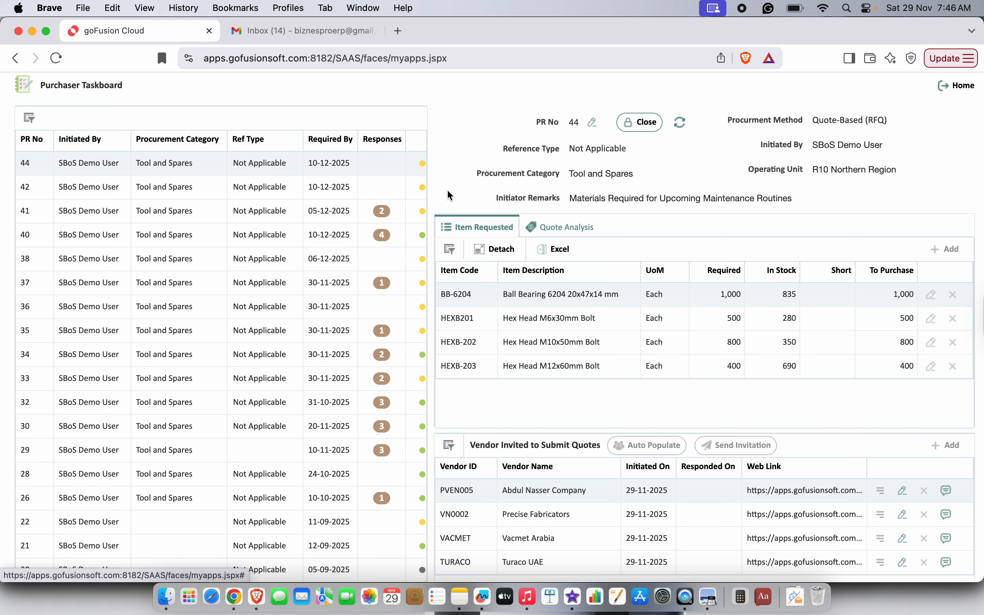
# - Open the 'Submission of Quotation Against RFQ#44' email in Gmail
pyautogui.click(307, 29)
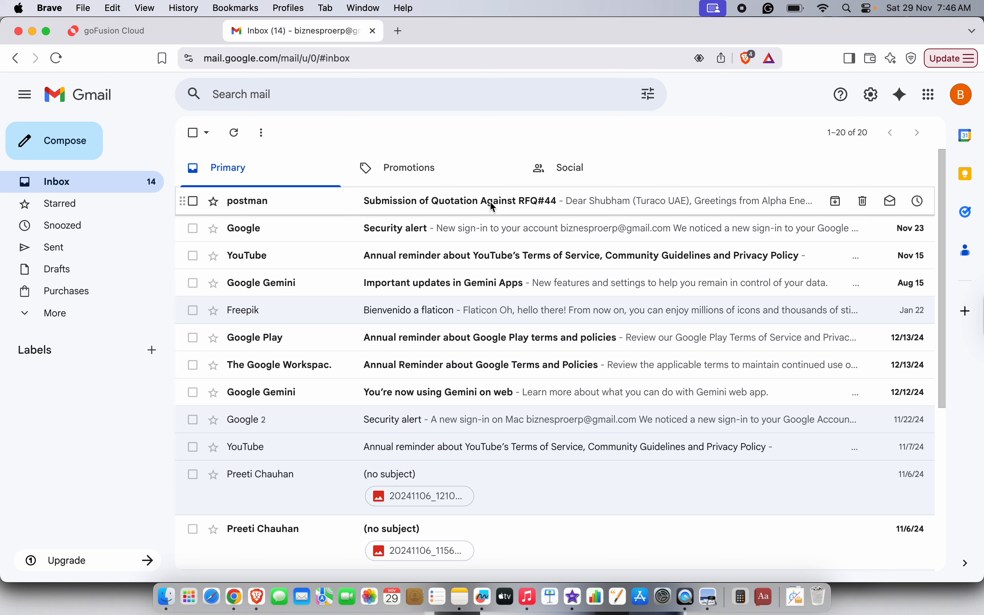
pyautogui.click(418, 205)
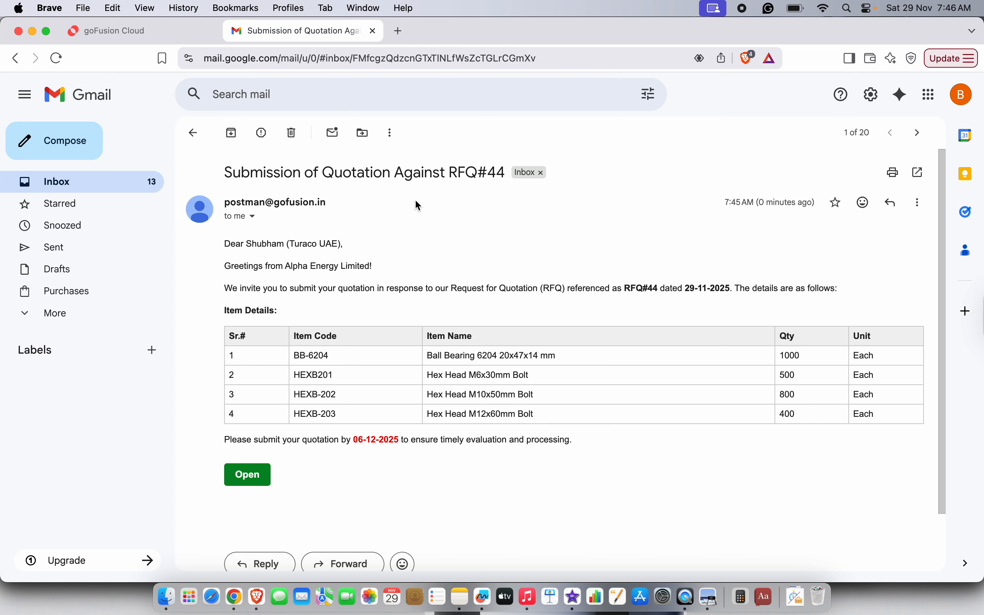